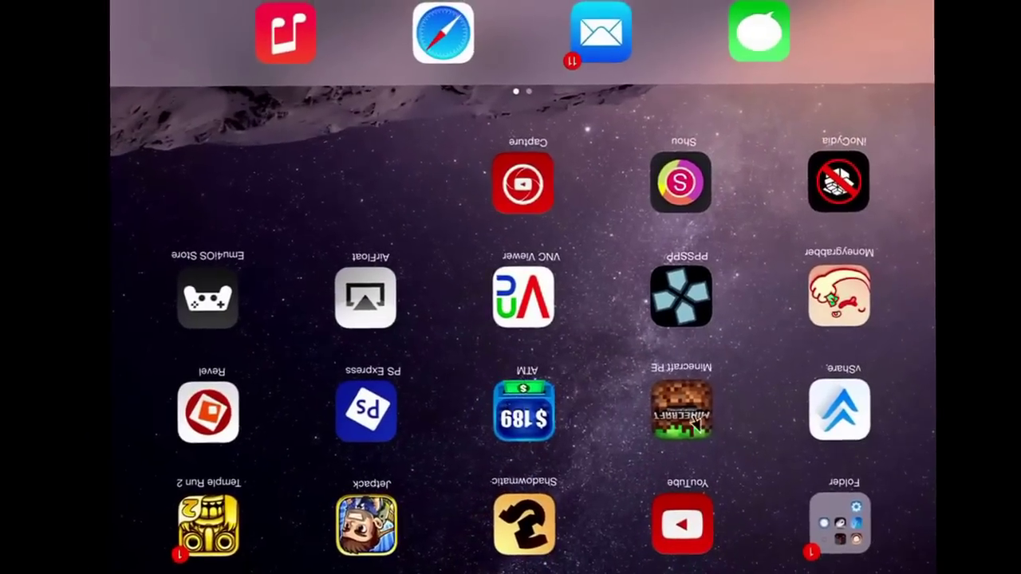
# Step: Leave the Shou recorder and return to the iOS home screen
pyautogui.click(470, 387)
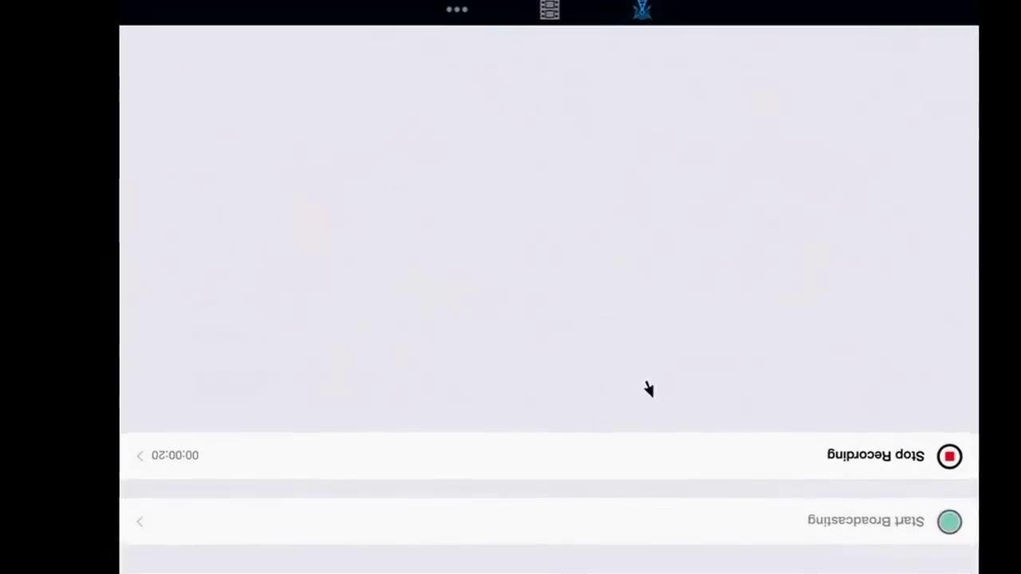
# Step: Stop the screen recording, then replace 'Vee' with 'Bt stack' in Cydia's package search
pyautogui.click(548, 431)
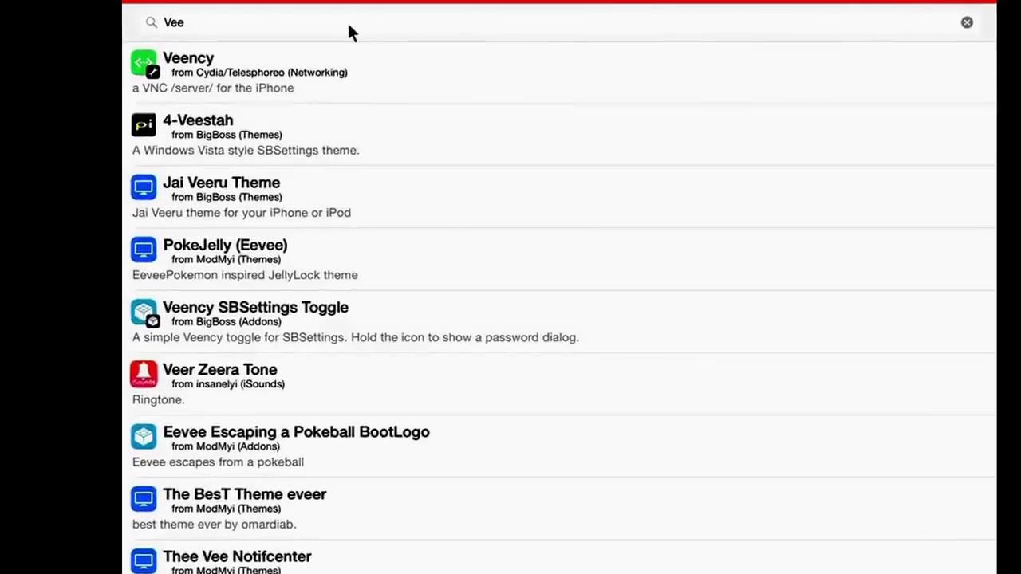
pyautogui.click(319, 17)
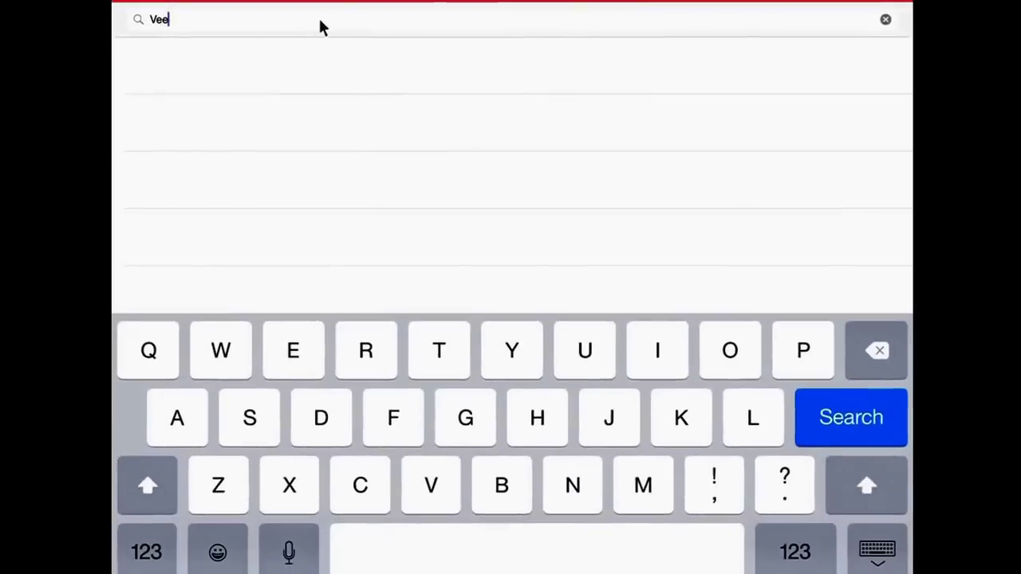
pyautogui.press('BackSpace')
pyautogui.press('BackSpace')
pyautogui.press('BackSpace')
pyautogui.write('Bt s')
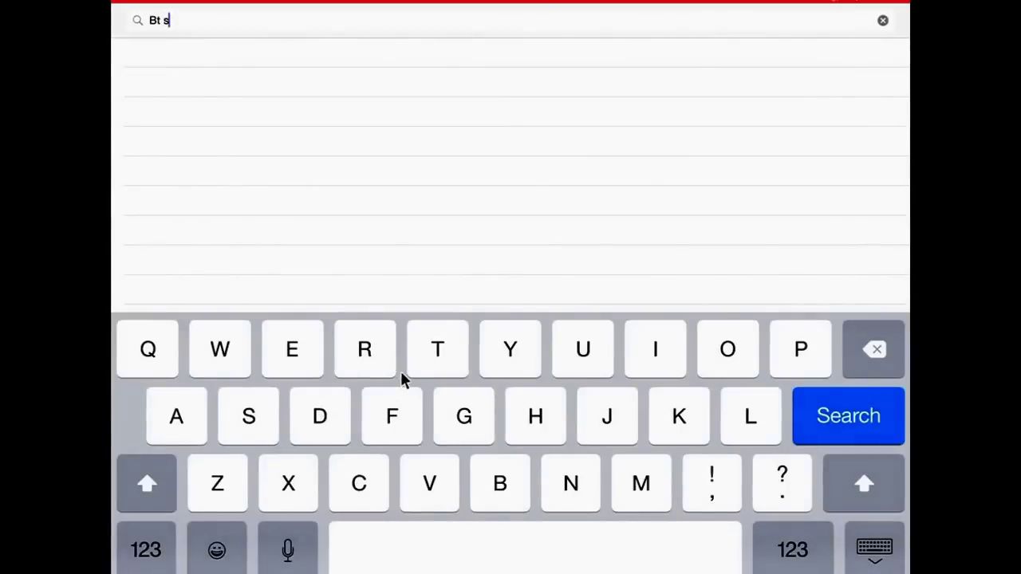
pyautogui.click(418, 354)
pyautogui.click(196, 420)
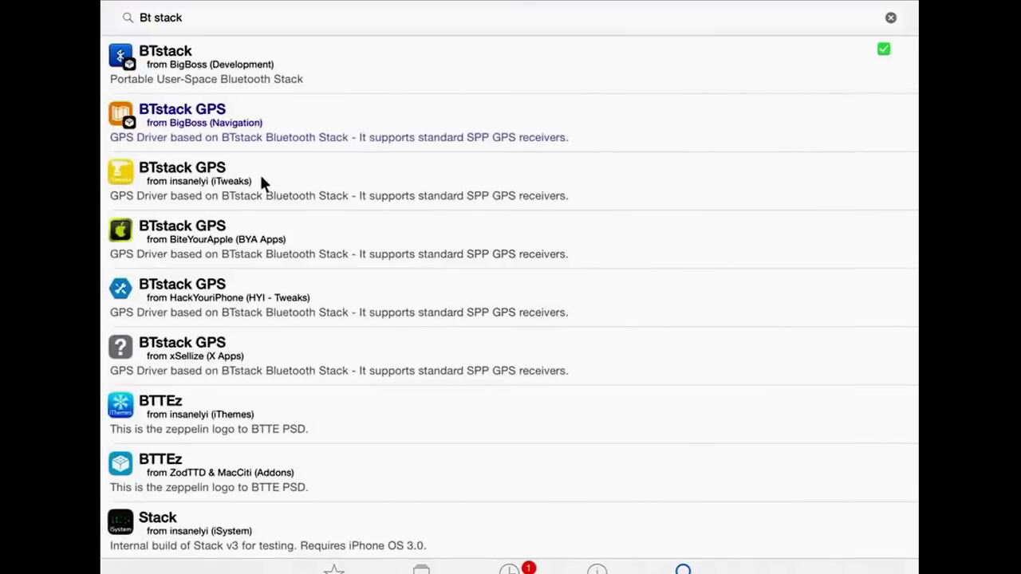
# Step: Open the BTstack 0.9-1 page, cancel the APP_STORE_REDIRECT alert, and go to the home screen
pyautogui.click(216, 77)
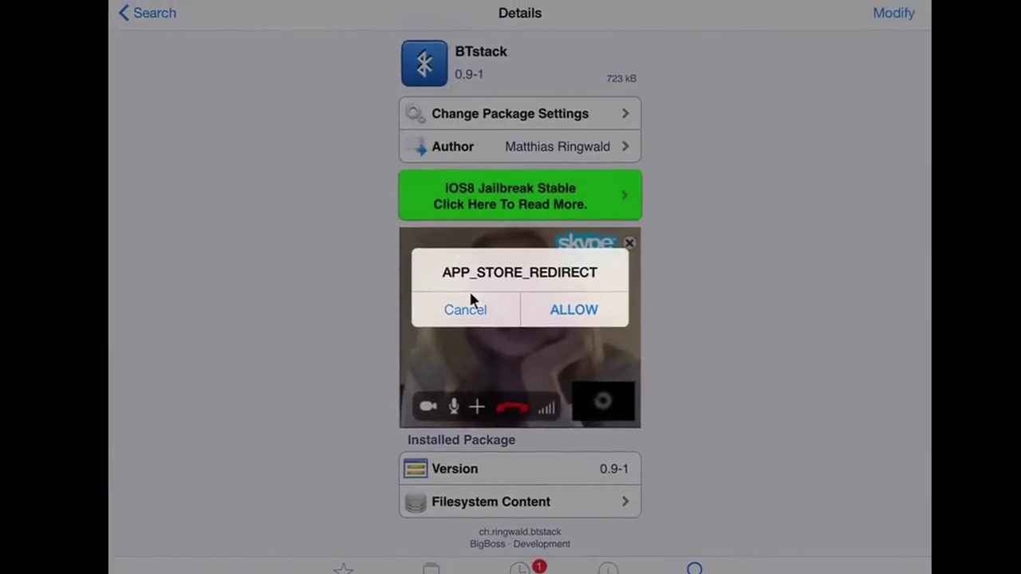
pyautogui.click(483, 305)
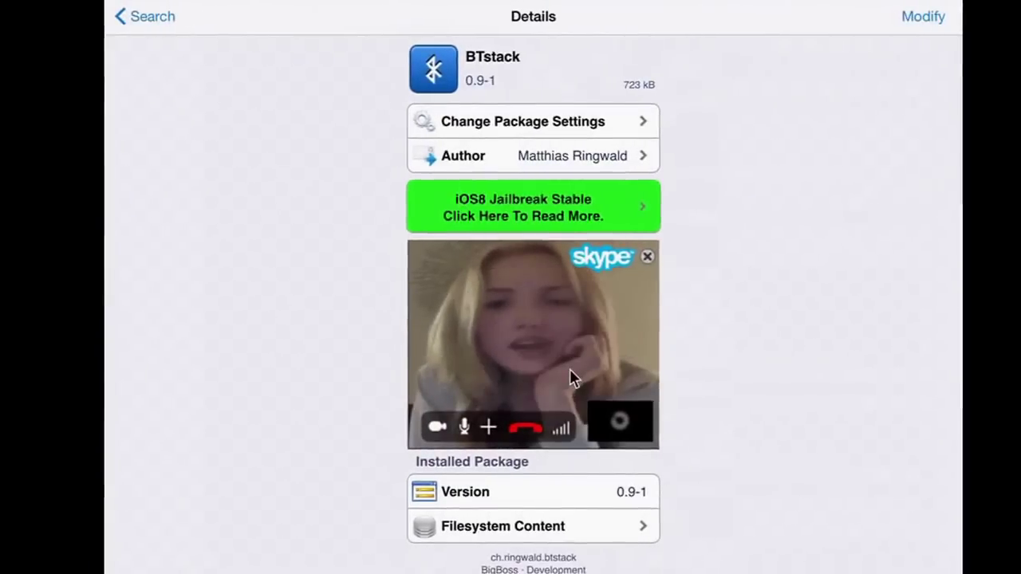
pyautogui.press('super')
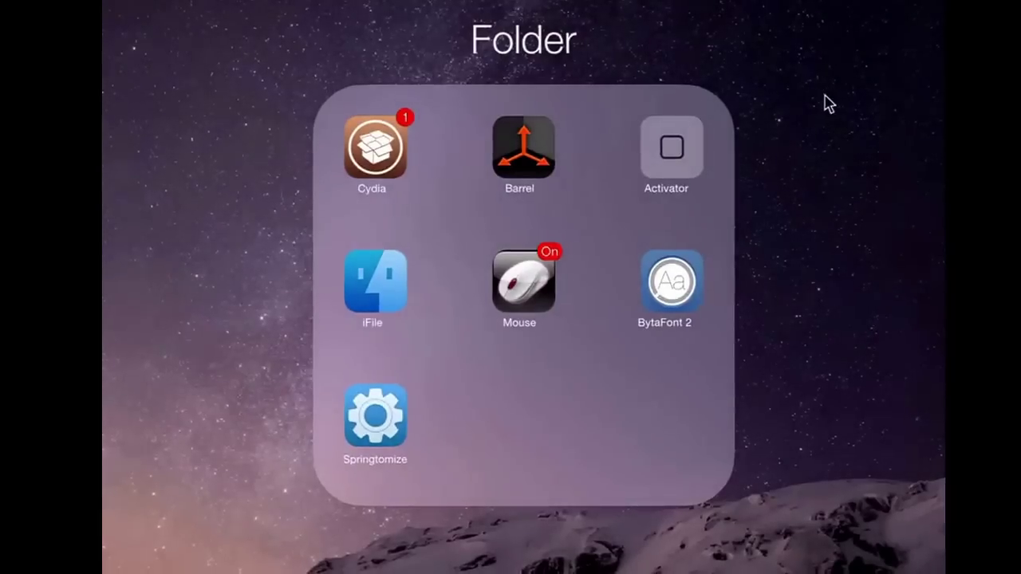
# Step: Open Settings from home page one, confirm Bluetooth is off, and scroll to the tweak entries
pyautogui.click(845, 135)
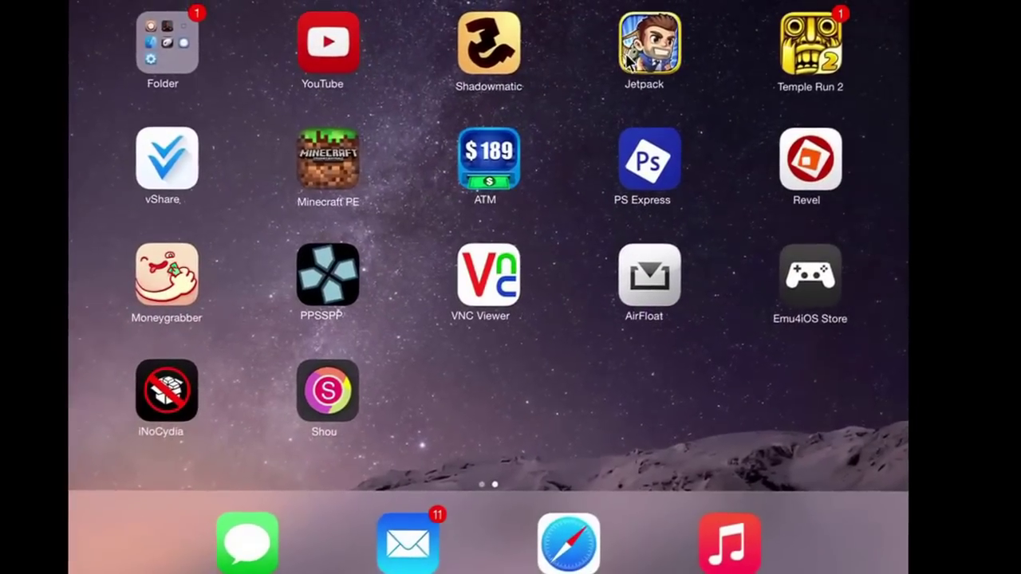
pyautogui.moveTo(291, 303); pyautogui.dragTo(854, 437)
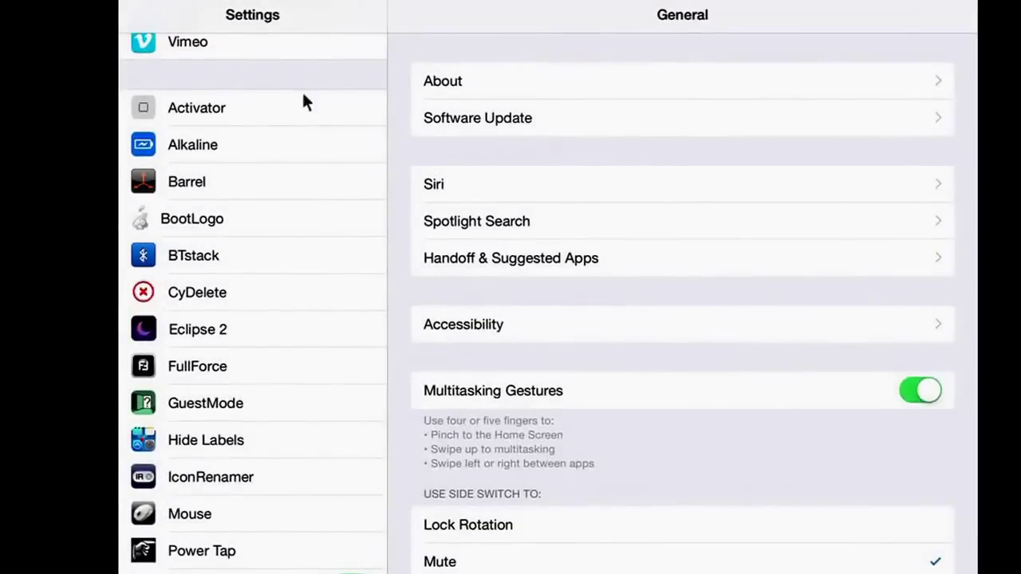
pyautogui.moveTo(269, 23); pyautogui.dragTo(346, 310)
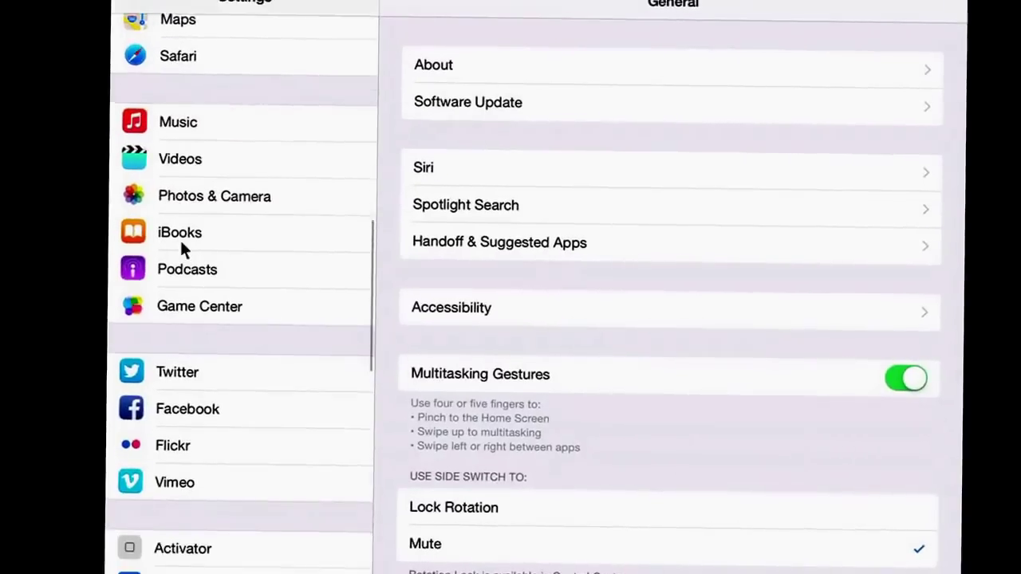
pyautogui.moveTo(179, 237)
pyautogui.mouseDown()
pyautogui.moveTo(158, 71)
pyautogui.moveTo(192, 479)
pyautogui.mouseUp()
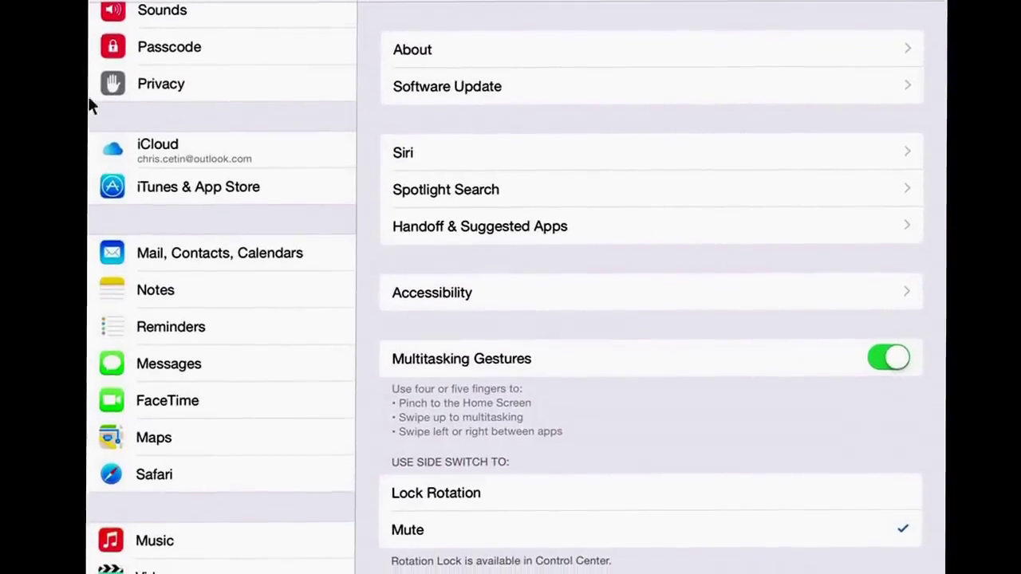
pyautogui.moveTo(88, 103); pyautogui.dragTo(200, 364)
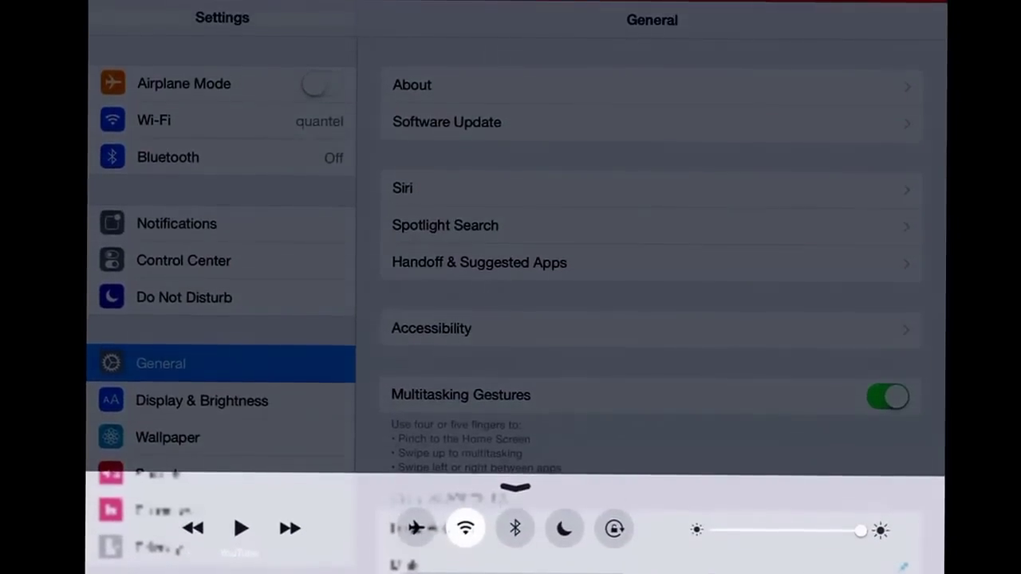
pyautogui.scroll(-5, 215, 319)
pyautogui.scroll(-10, 215, 319)
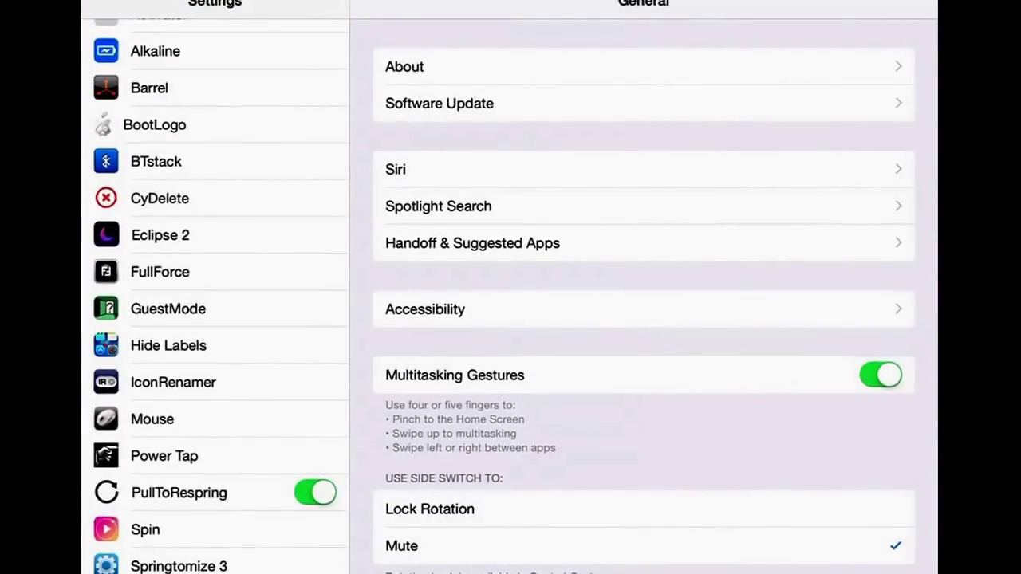
# Step: Review the Mouse tweak's speed and scroll options, then return to the home-screen tweak folder
pyautogui.click(152, 419)
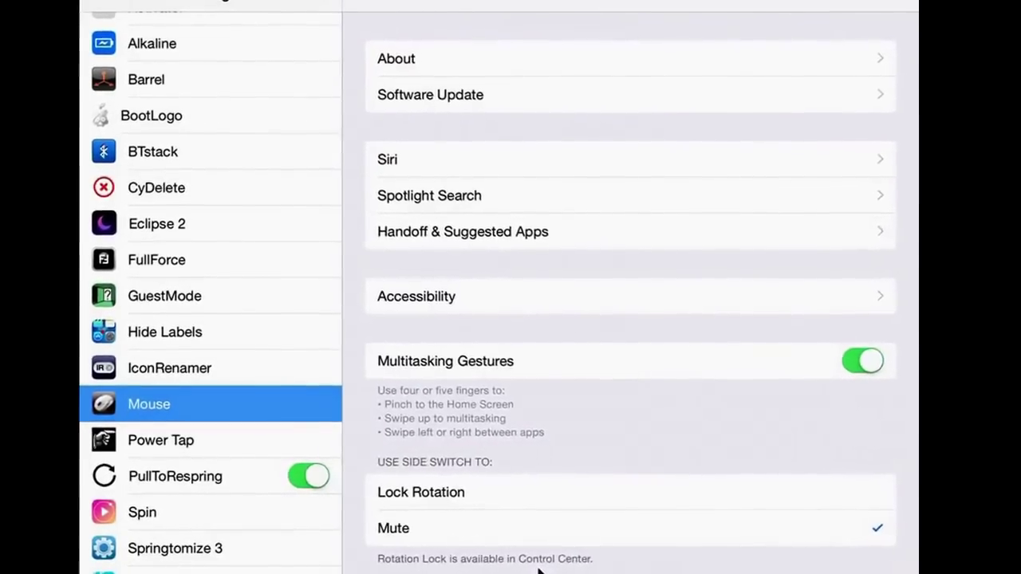
pyautogui.press('super+h')
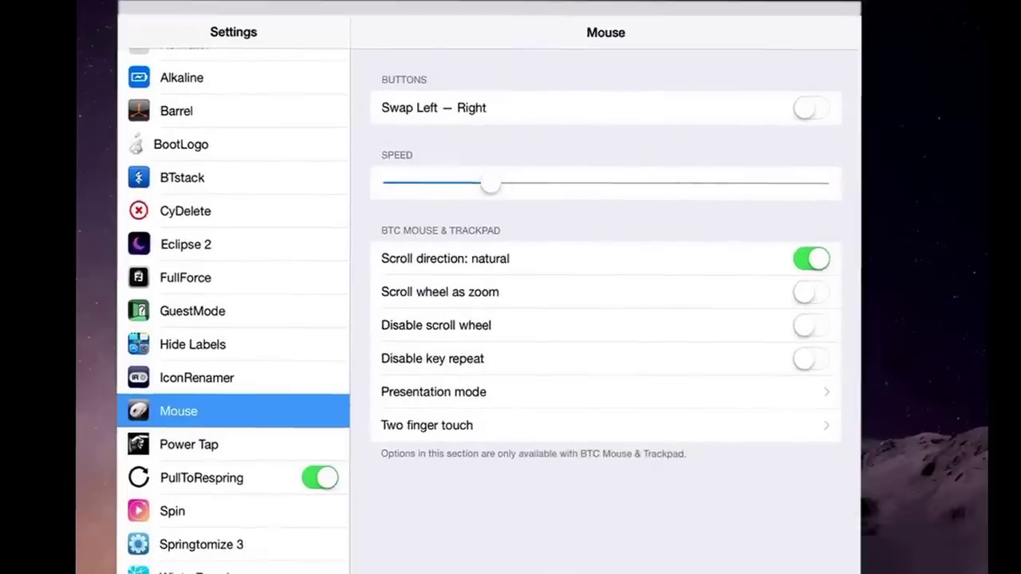
pyautogui.hscroll(3, 543, 566)
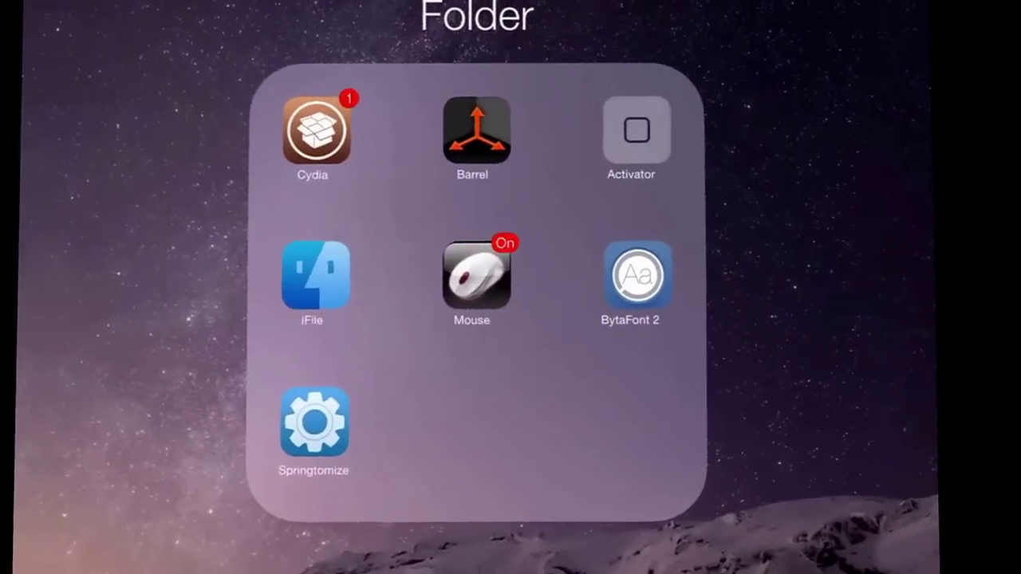
# Step: Close the tweak folder and swipe back and forth between home screen pages
pyautogui.click(791, 315)
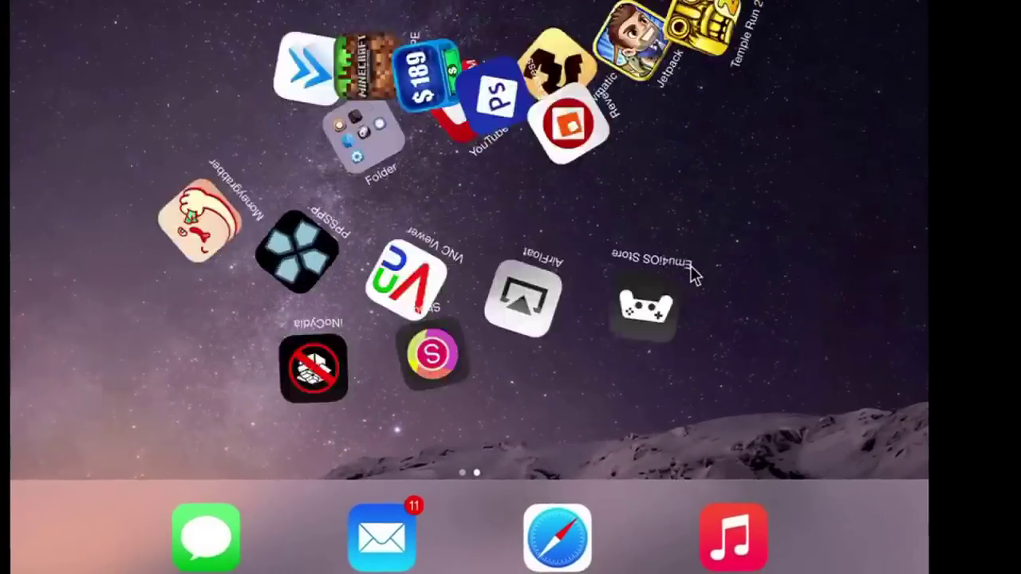
pyautogui.moveTo(846, 287)
pyautogui.mouseDown()
pyautogui.moveTo(508, 232)
pyautogui.moveTo(854, 246)
pyautogui.moveTo(41, 152)
pyautogui.moveTo(561, 232)
pyautogui.moveTo(57, 57)
pyautogui.moveTo(775, 164)
pyautogui.mouseUp()
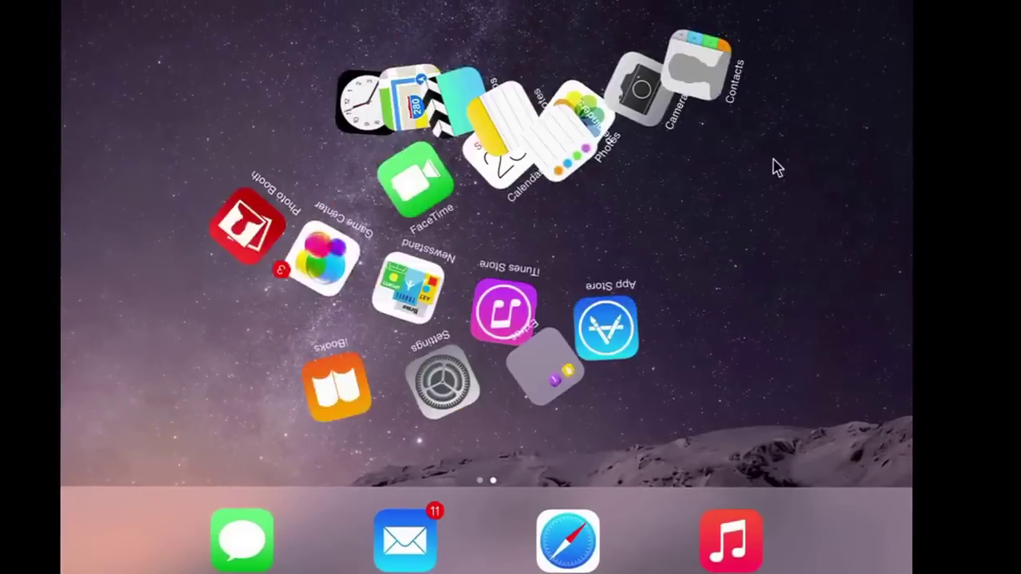
pyautogui.moveTo(898, 196); pyautogui.dragTo(504, 130)
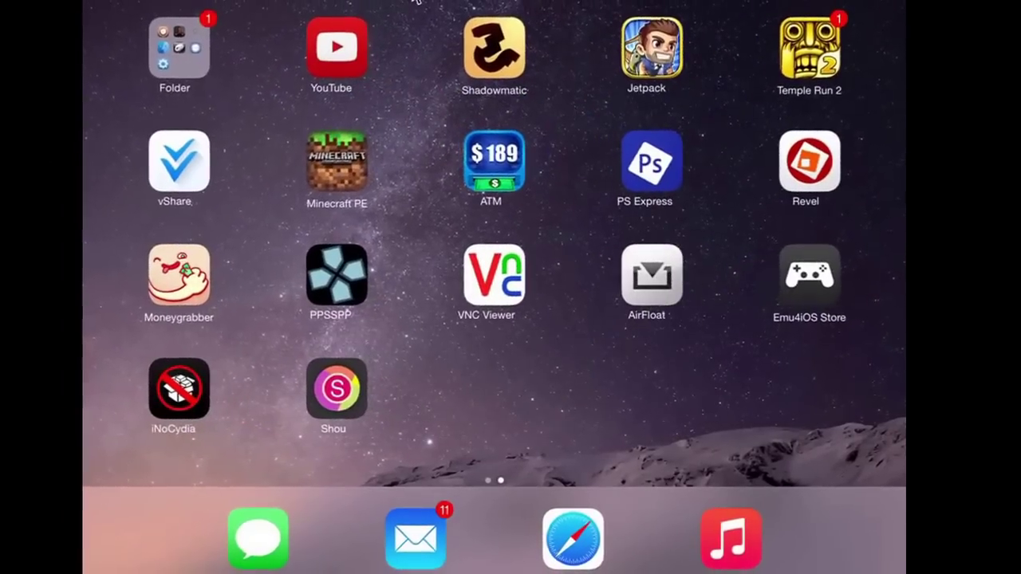